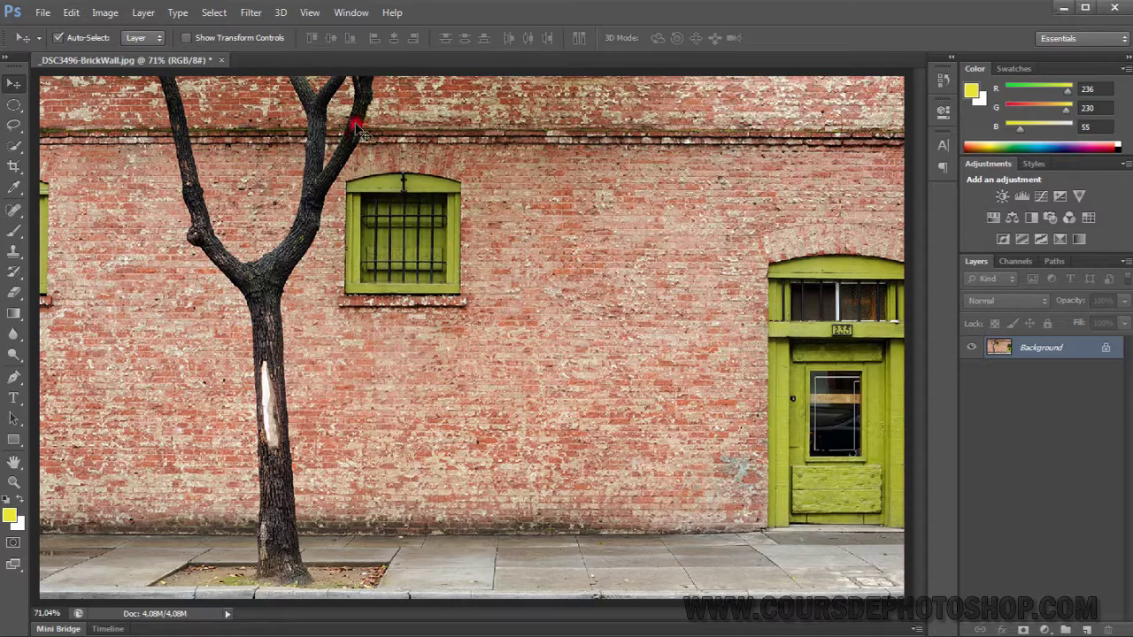
- Magnify the brick wall above the window to 3200% to examine its individual pixels, and return to 100% view
key(z)
drag(362, 133, 458, 170)
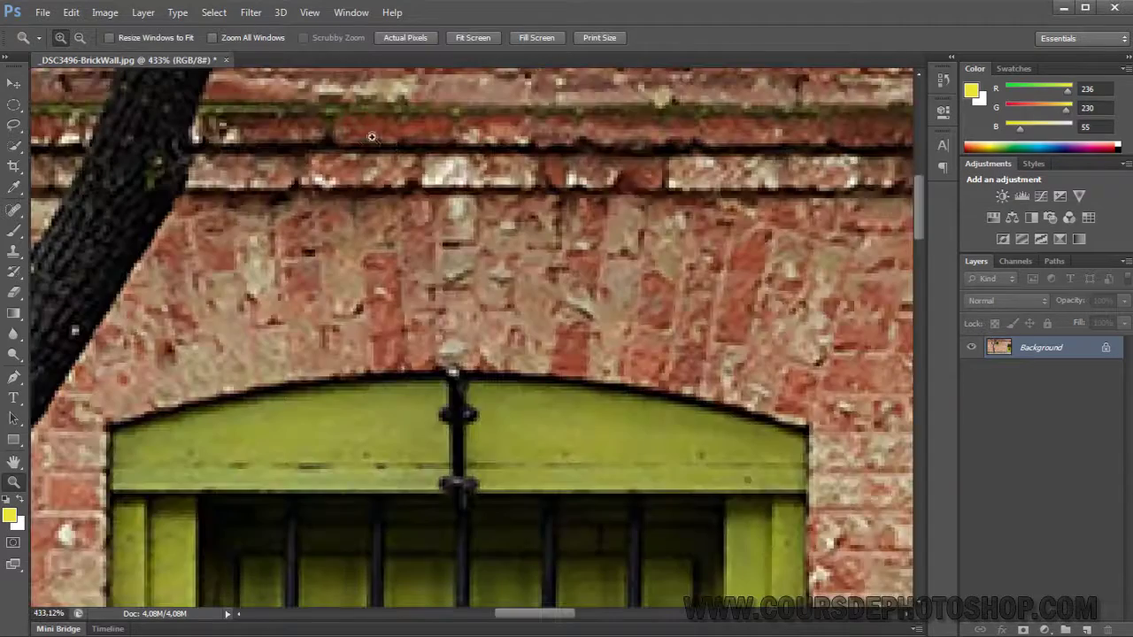
click(364, 162)
click(364, 162)
click(364, 162)
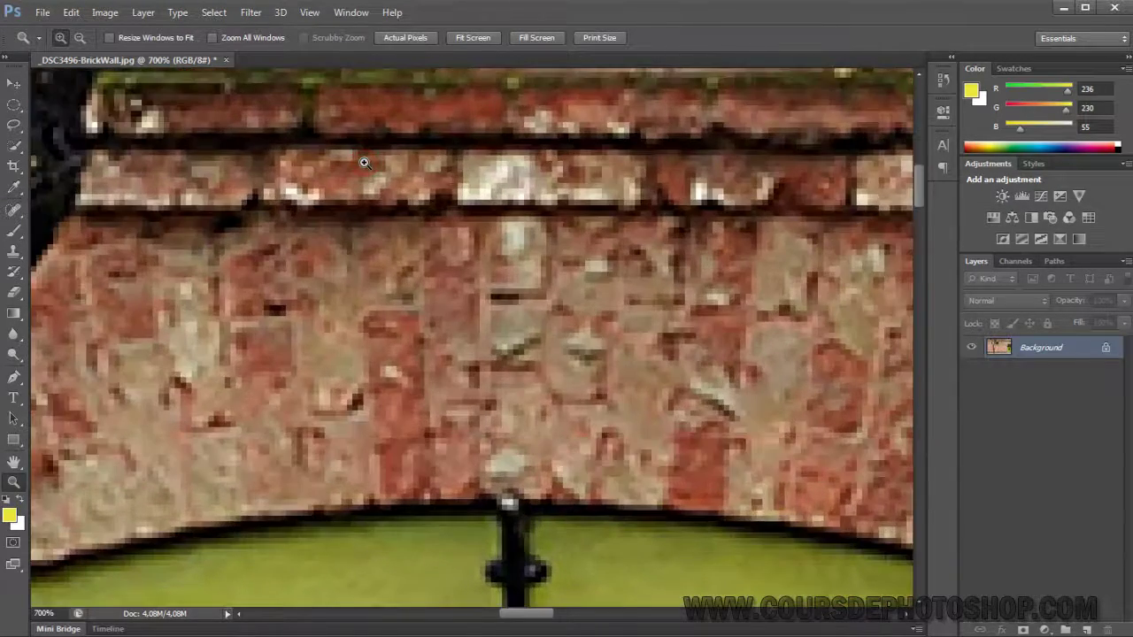
click(363, 162)
click(364, 162)
click(364, 162)
click(364, 162)
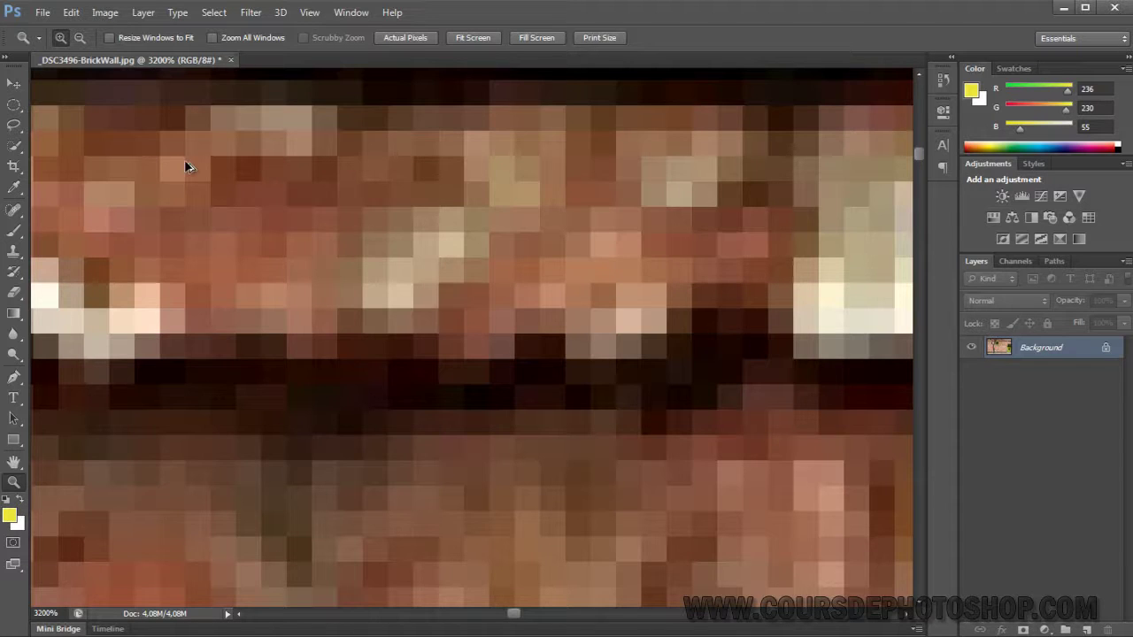
key(ctrl+1)
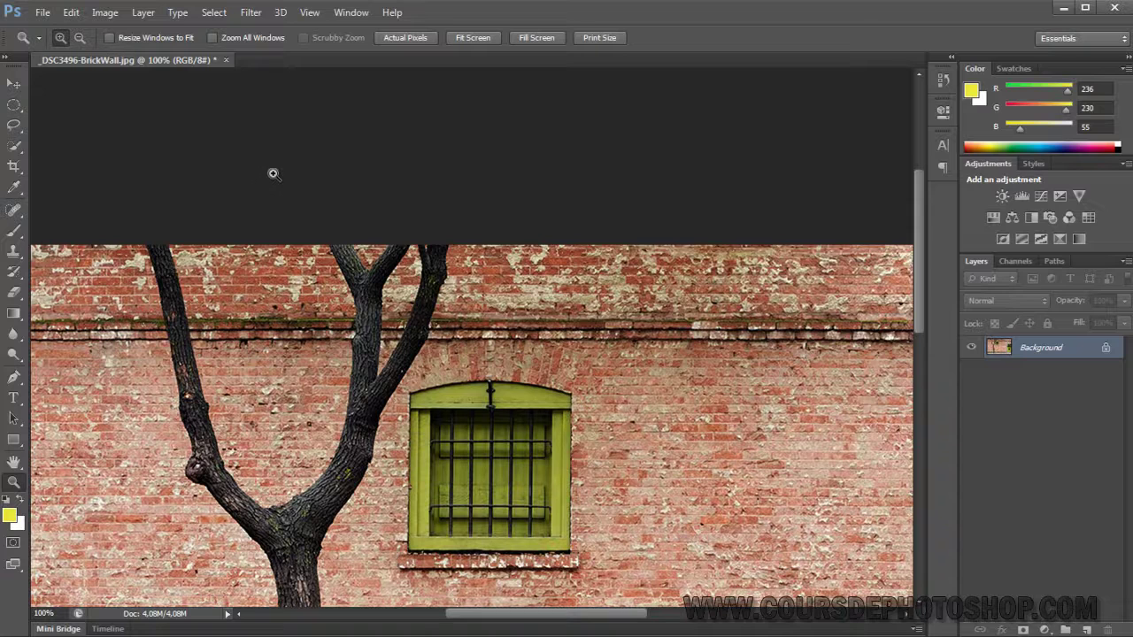
- Resample the image to a resolution of 300 pixels/inch and inspect the brick wall's pixels up close
click(113, 15)
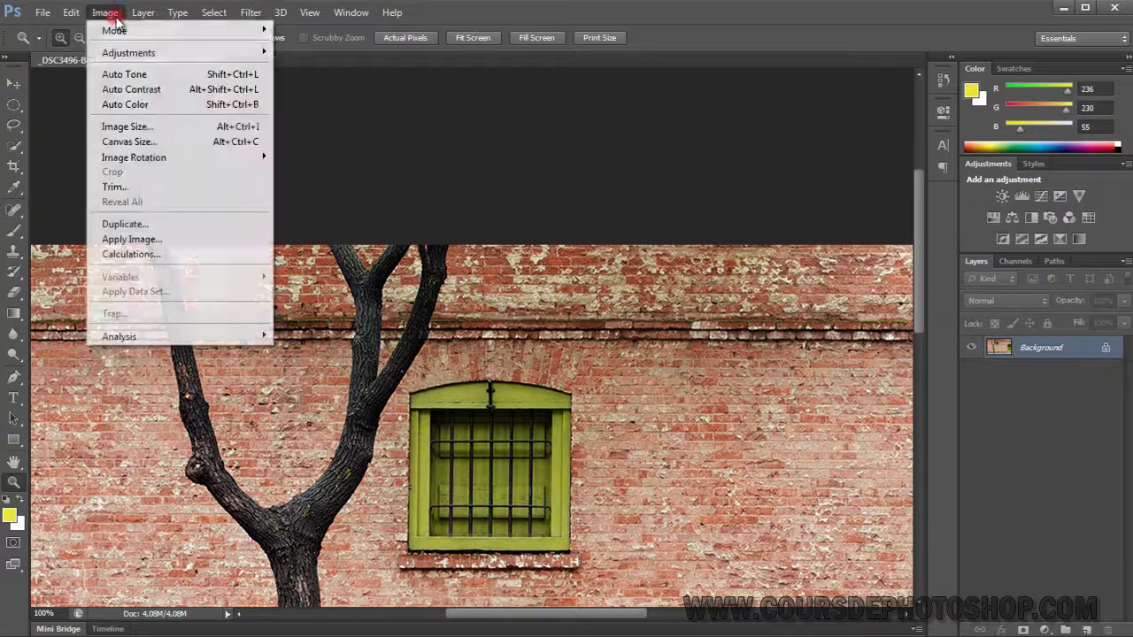
click(478, 7)
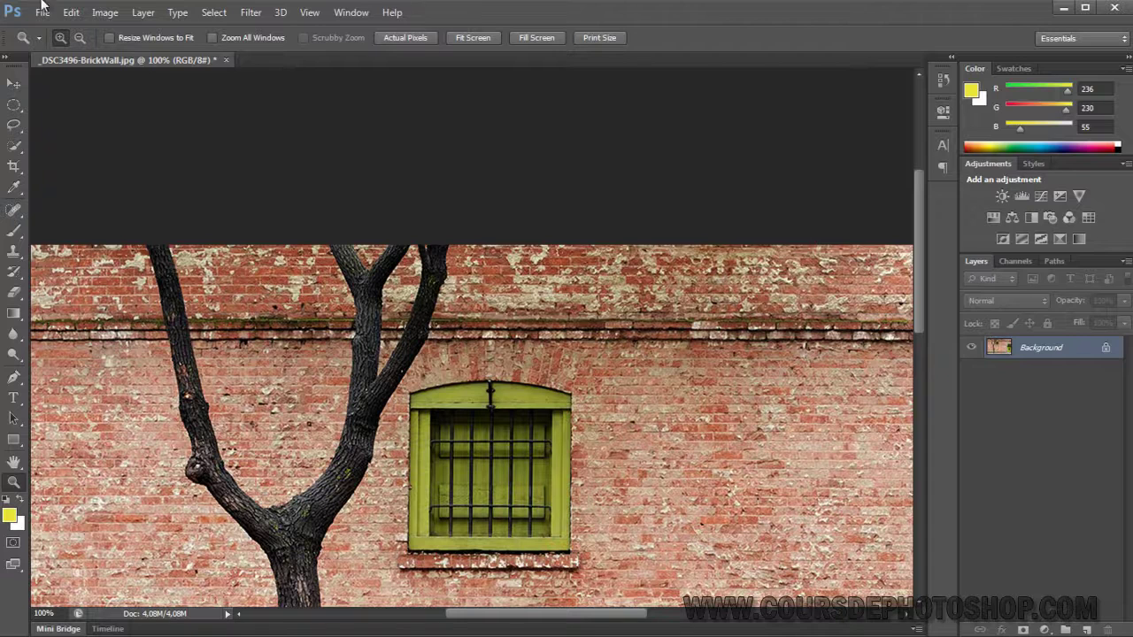
click(105, 12)
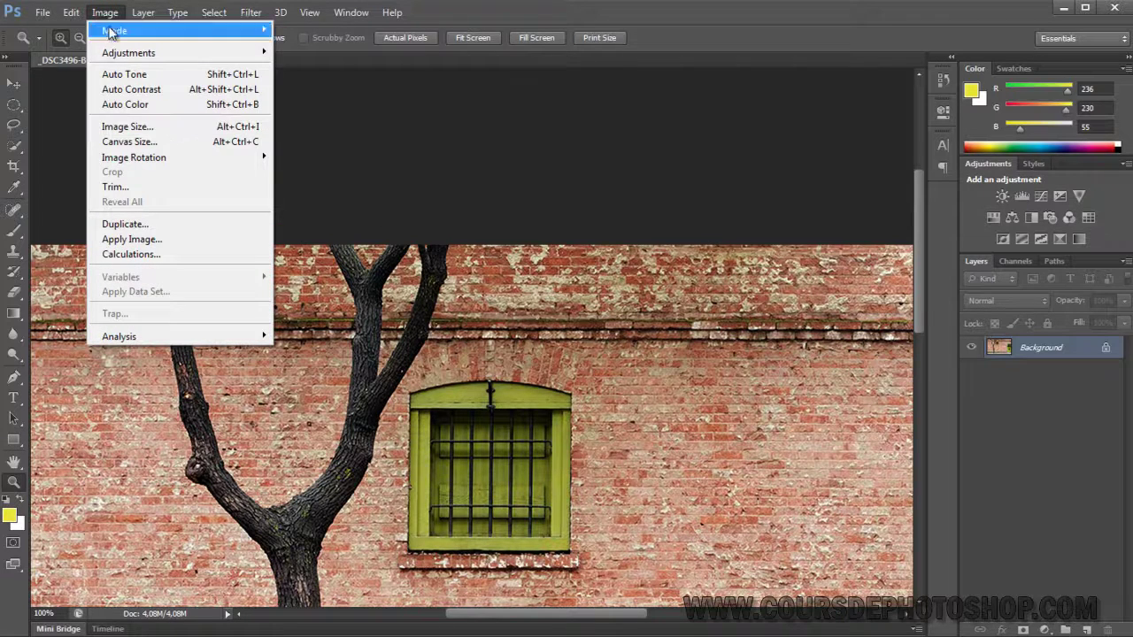
click(133, 126)
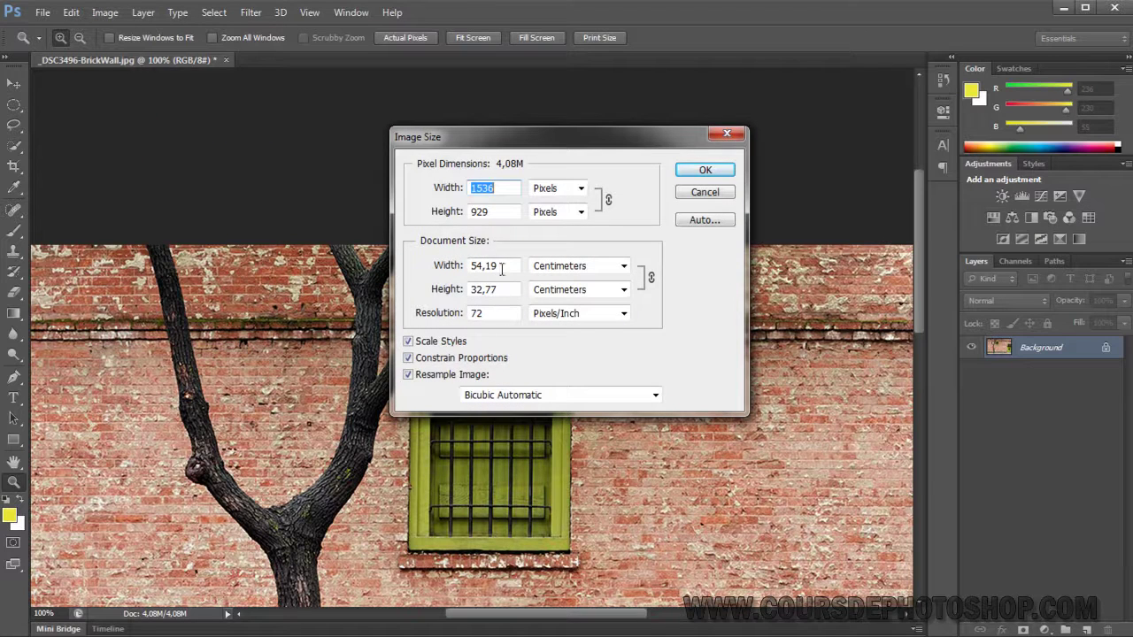
double_click(492, 314)
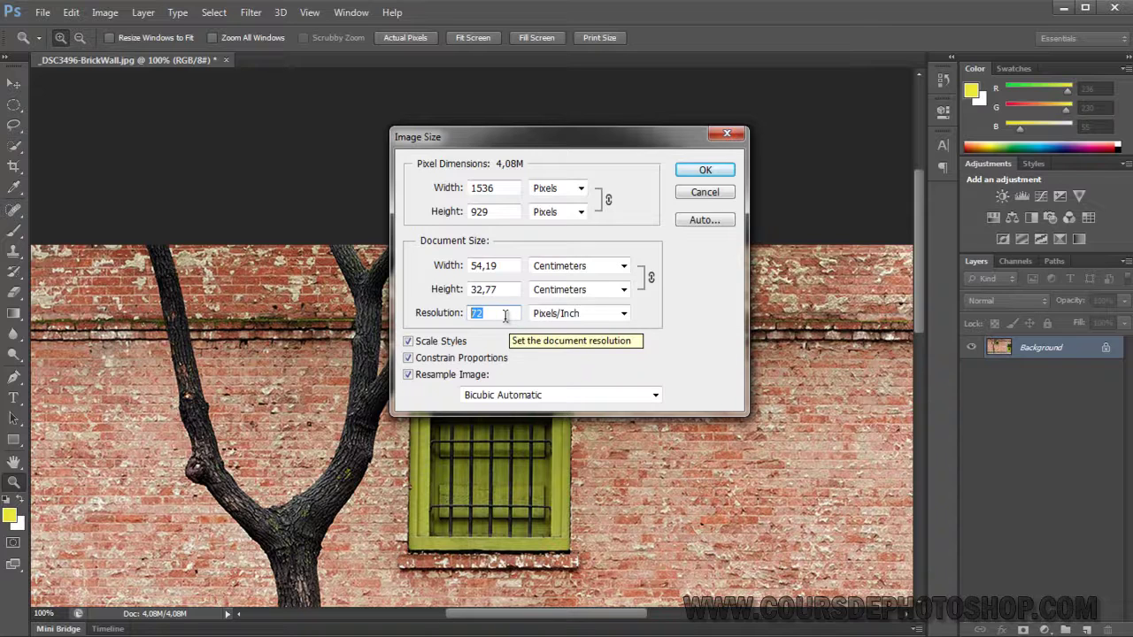
text(300)
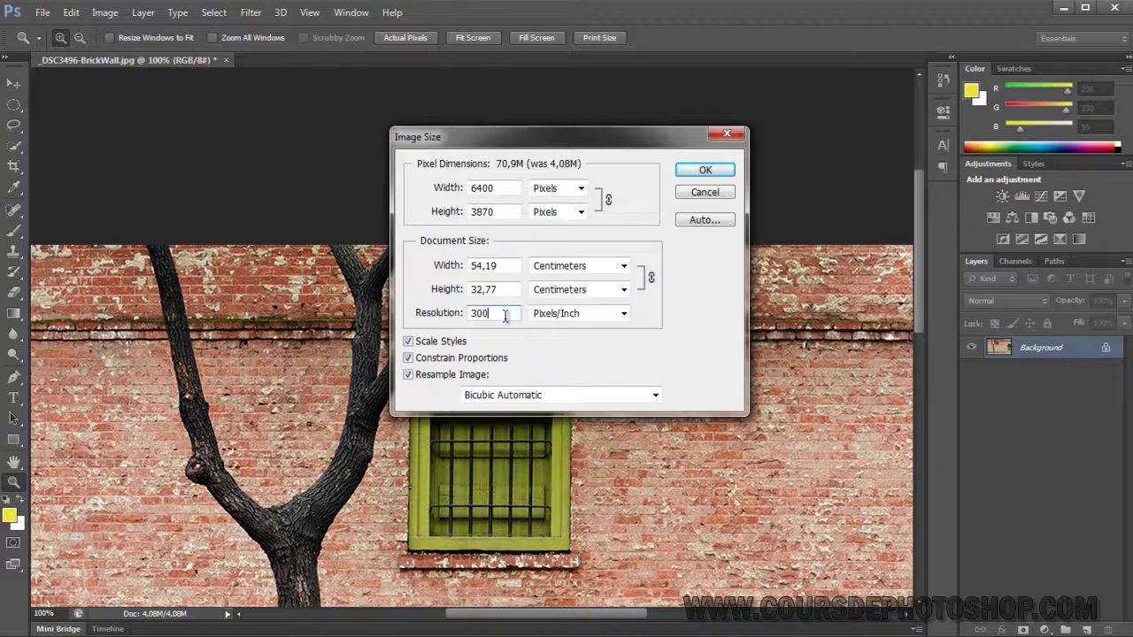
key(Return)
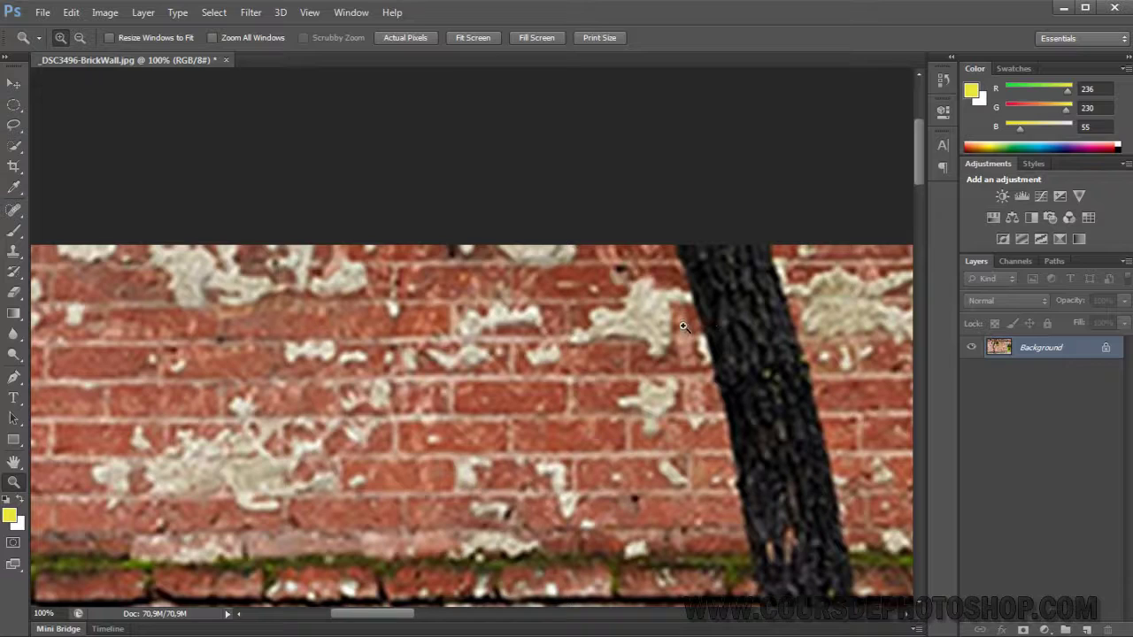
key(ctrl+0)
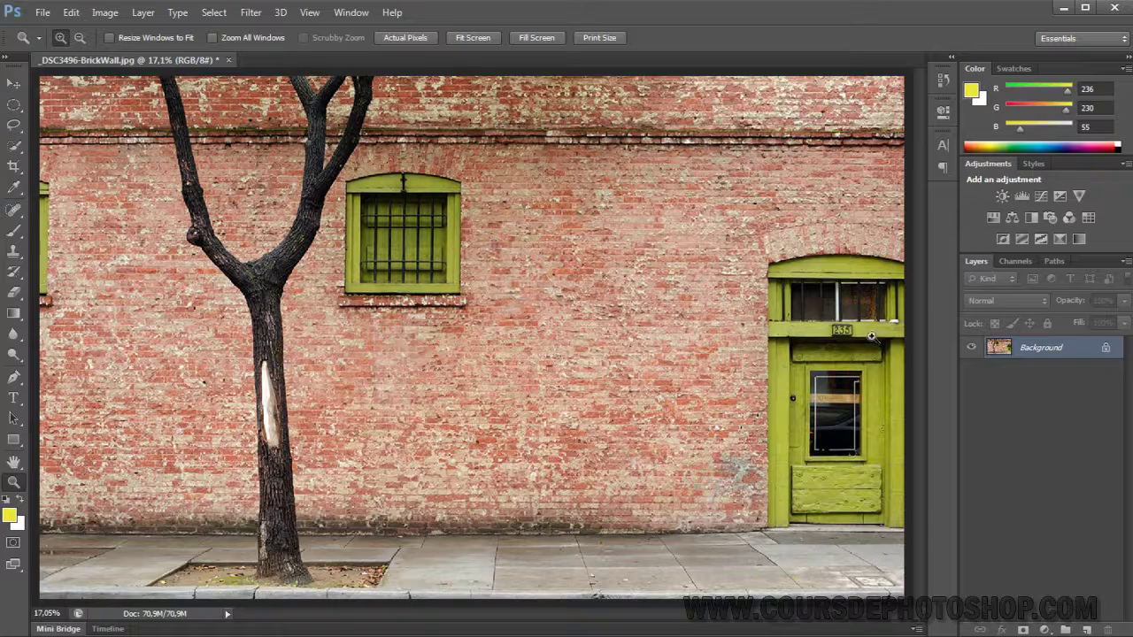
click(529, 162)
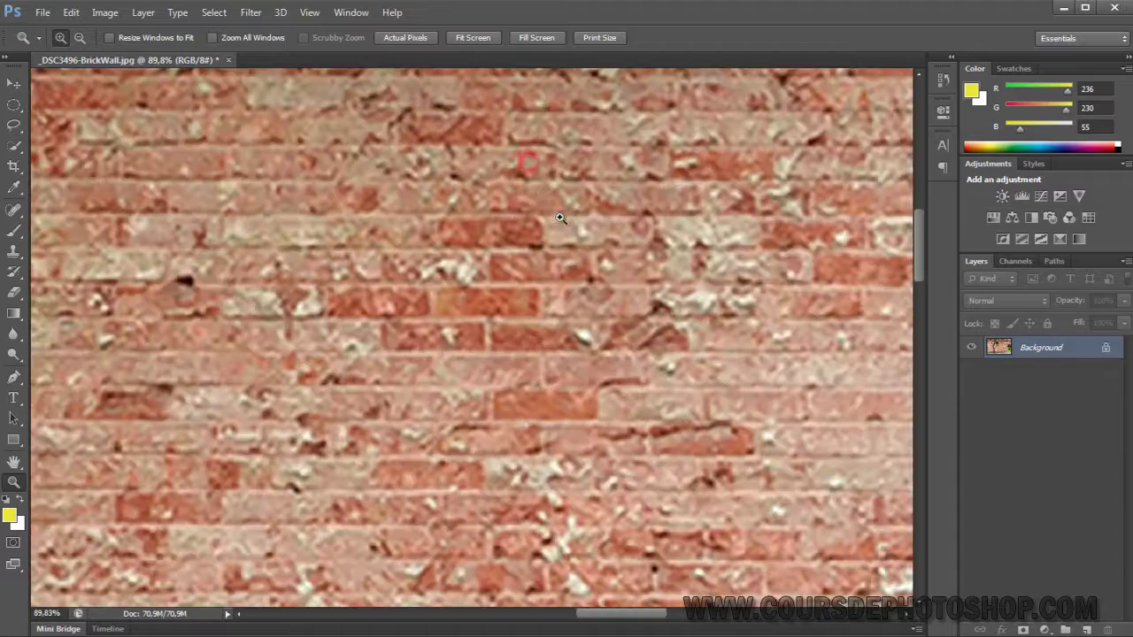
mouse_move(561, 217)
mouse_down()
mouse_move(539, 157)
mouse_move(551, 237)
mouse_up()
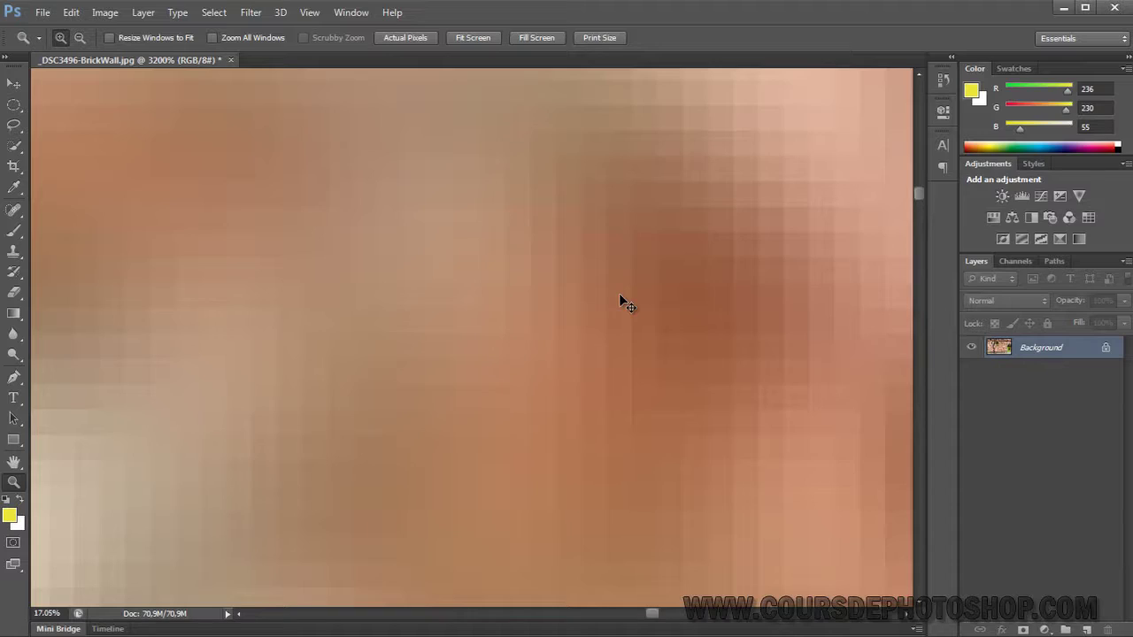
key(ctrl+0)
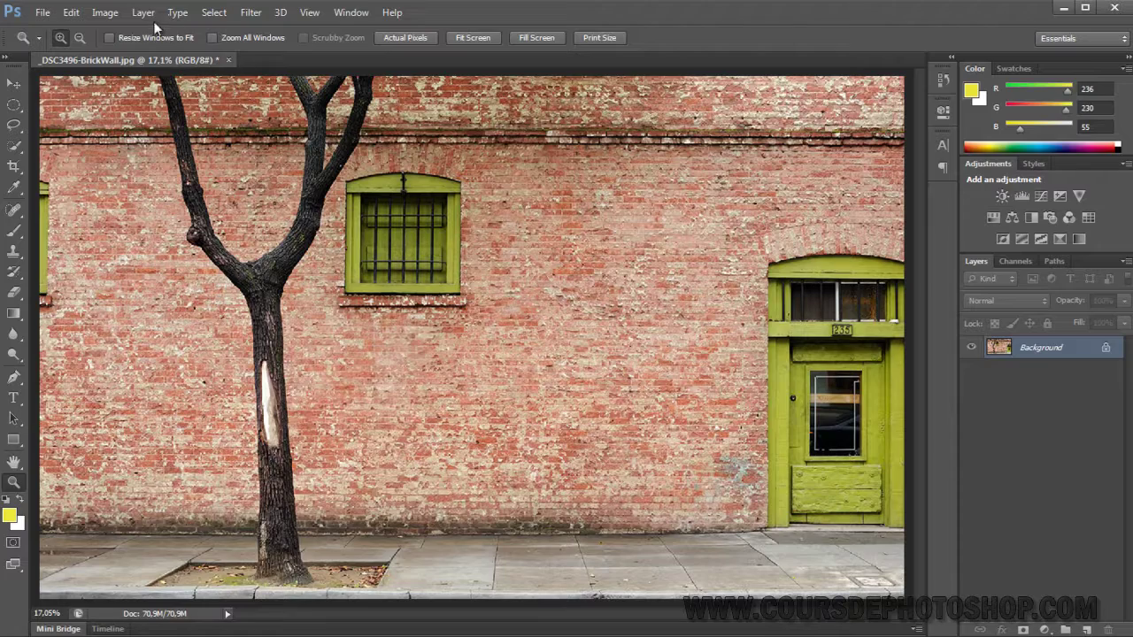
- Set the image resolution back to 72 pixels/inch with resampling, and review the photo at 100% and fitted to the window
click(108, 13)
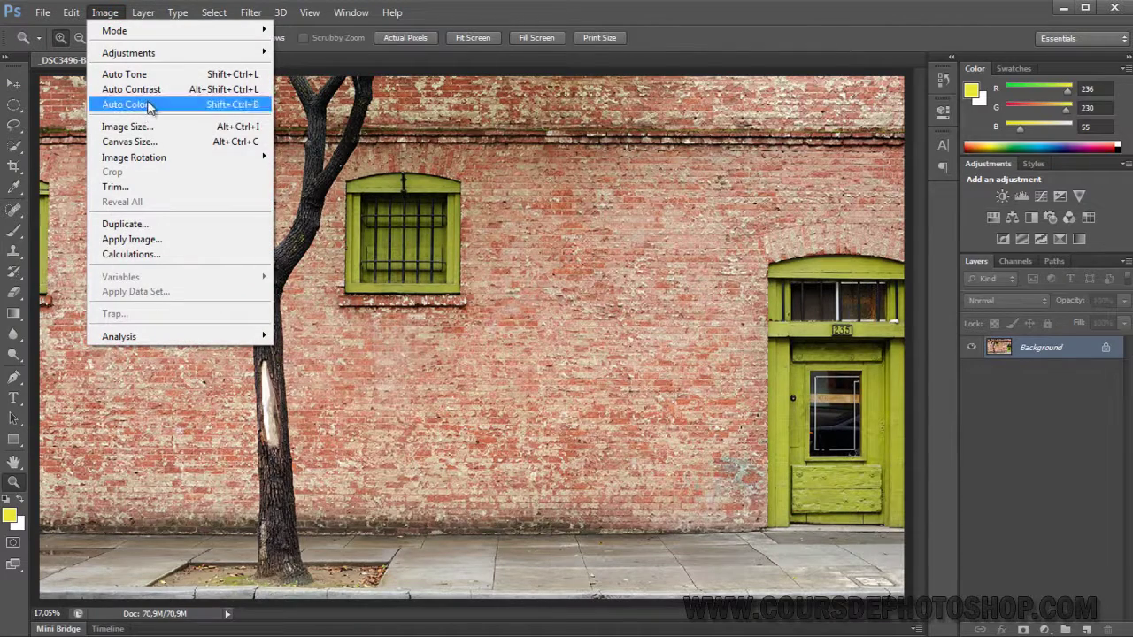
click(133, 126)
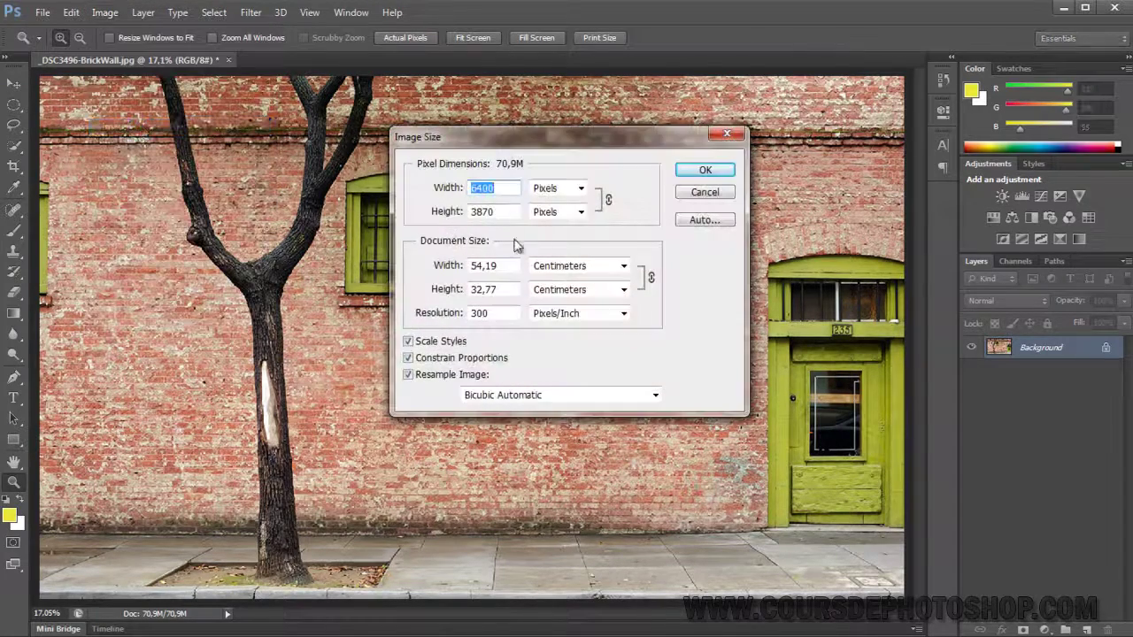
click(498, 313)
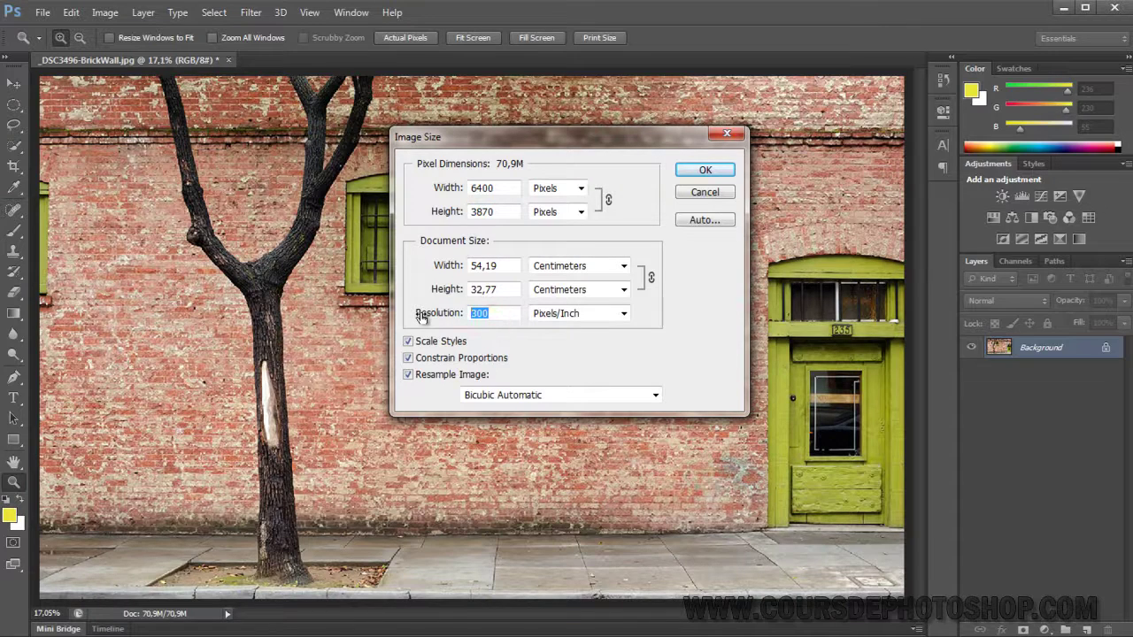
text(72)
key(Return)
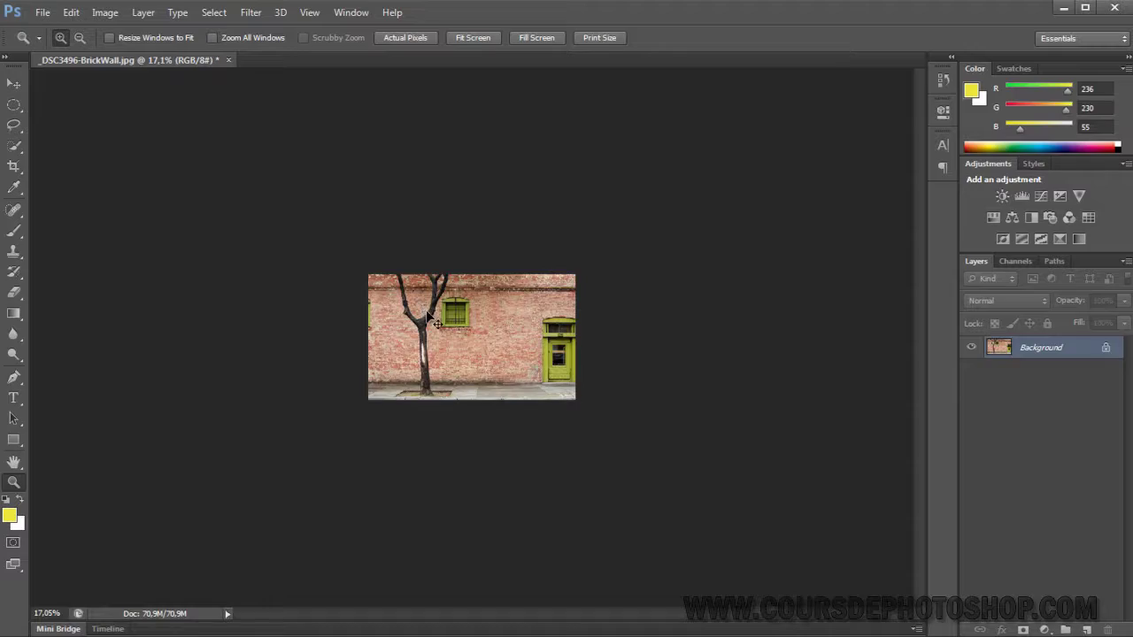
key(ctrl+0)
key(ctrl+1)
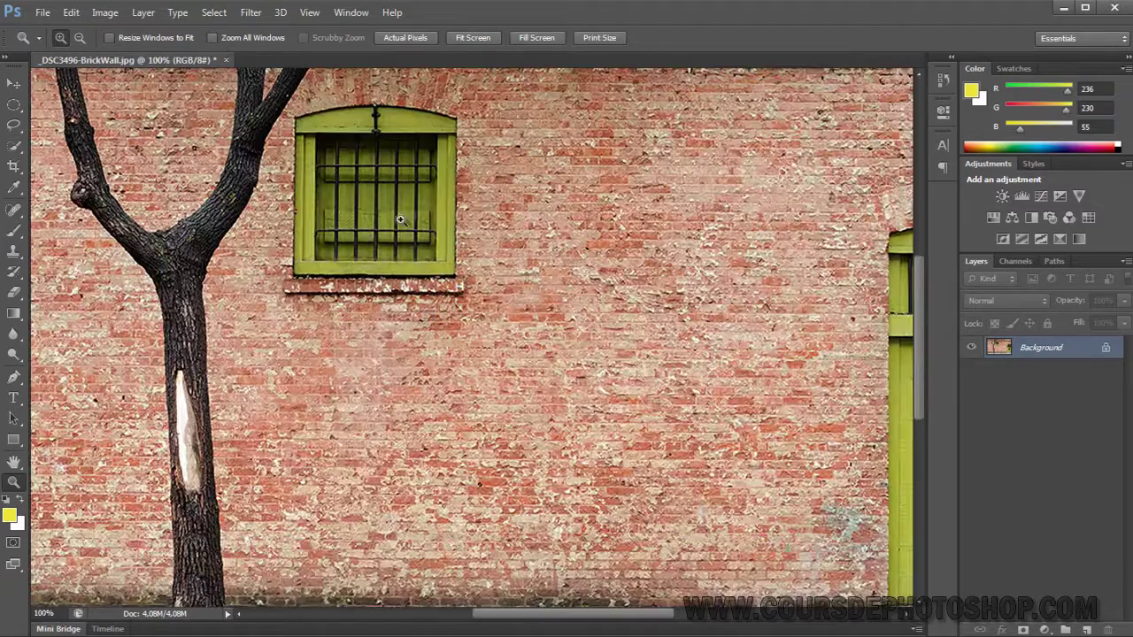
drag(362, 161, 335, 149)
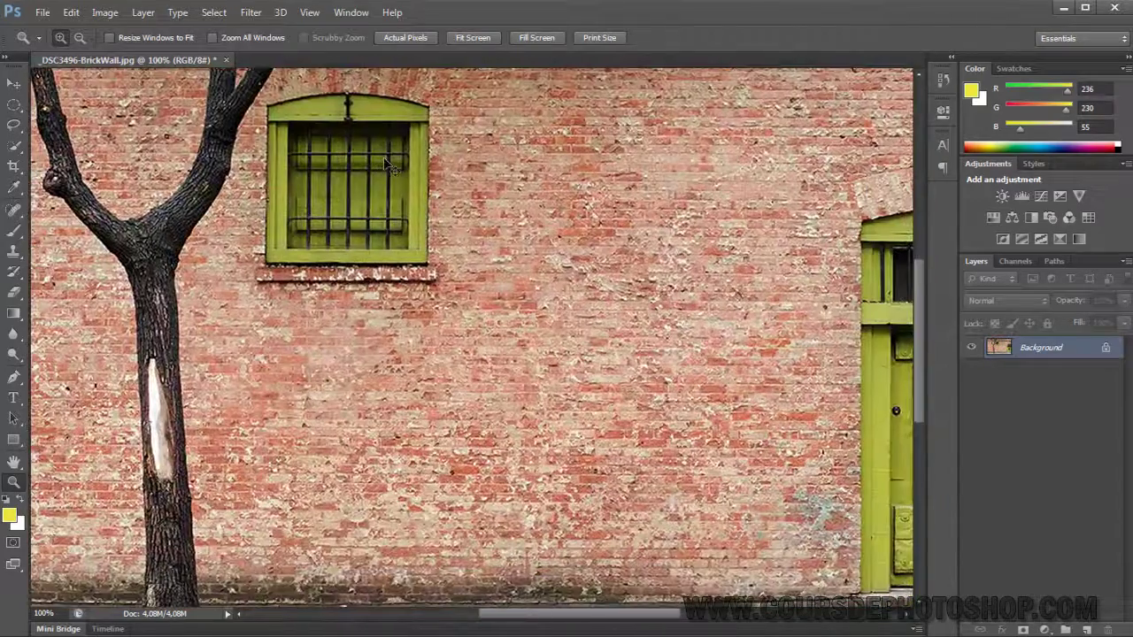
key(ctrl+0)
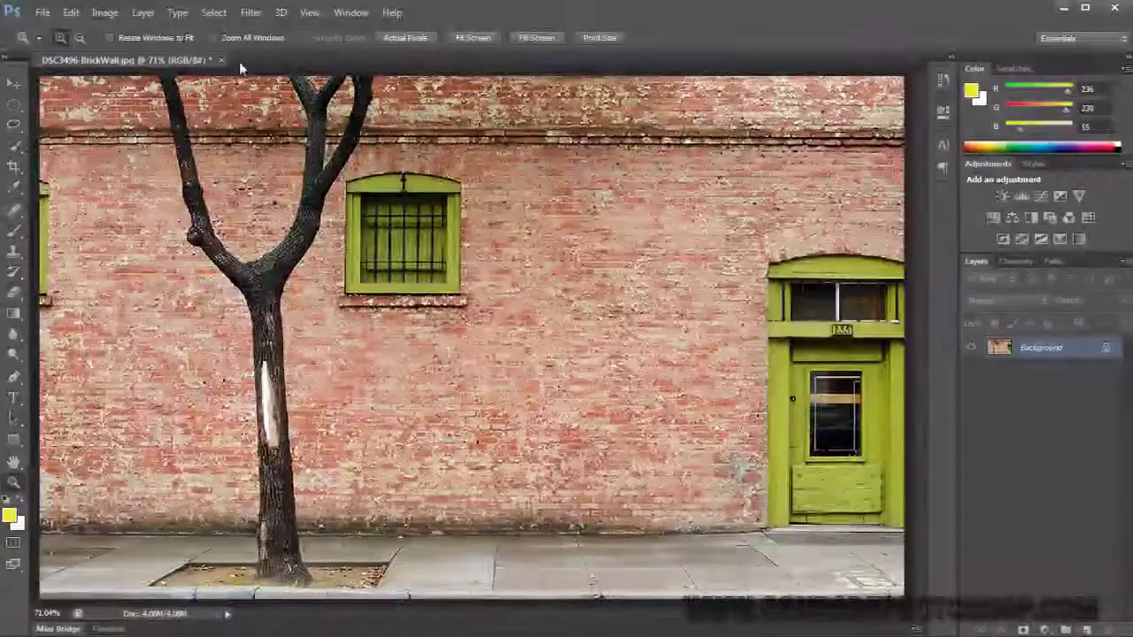
- Check the photo's pixel dimensions in the Image Size settings and leave them unchanged
click(109, 14)
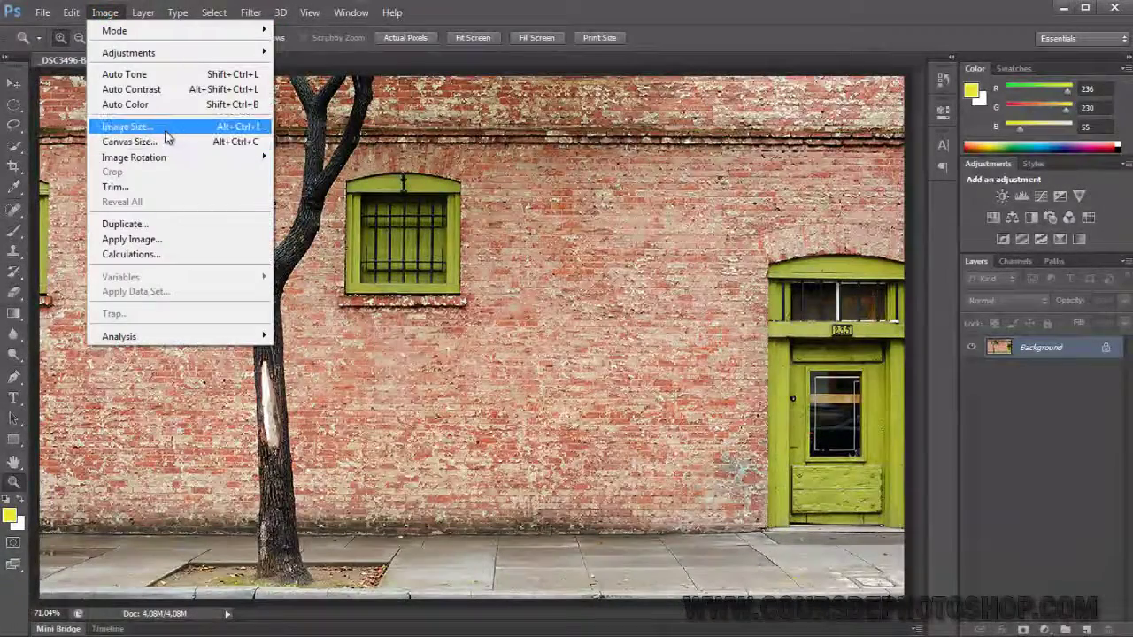
click(165, 129)
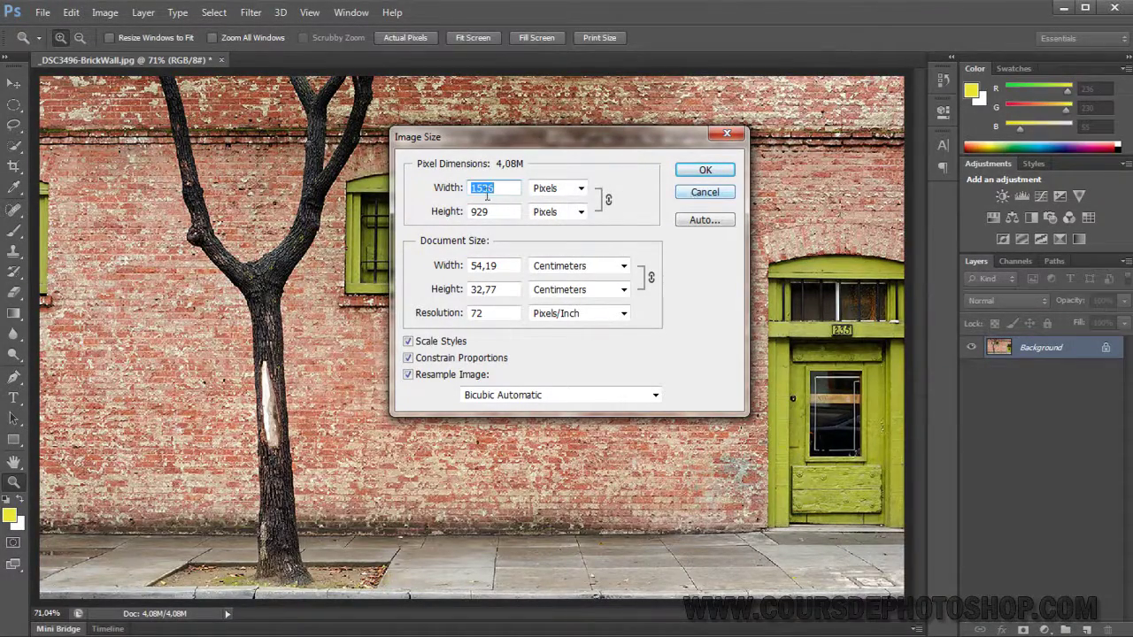
click(703, 193)
- Examine the photo at 100% in full screen mode with the interface hidden, and return to the standard screen mode
click(596, 201)
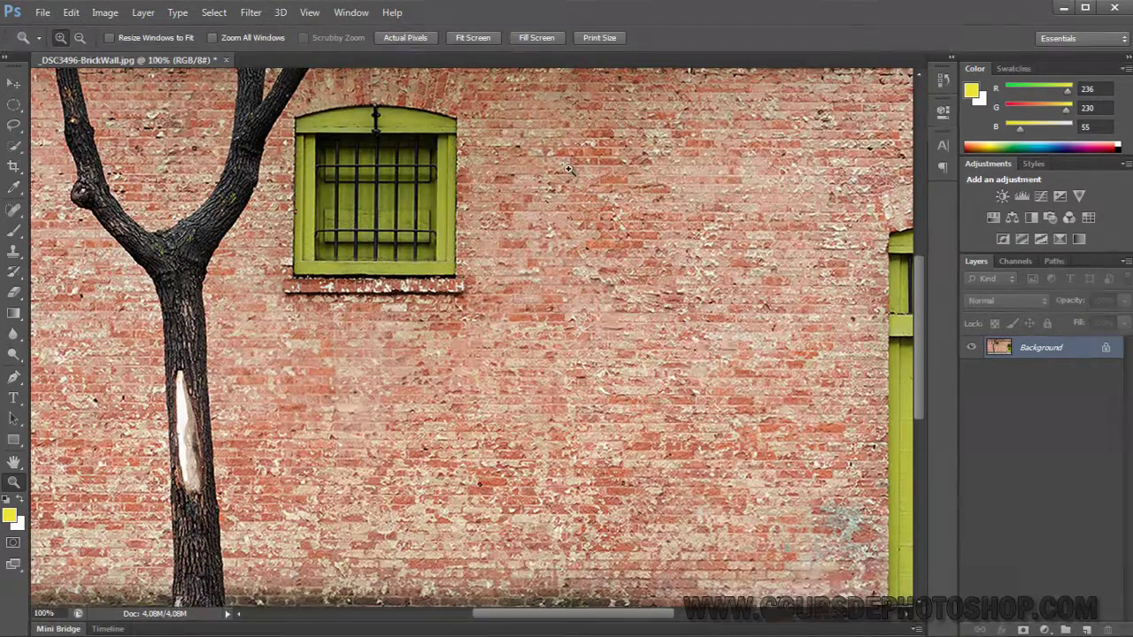
key(Tab)
key(f)
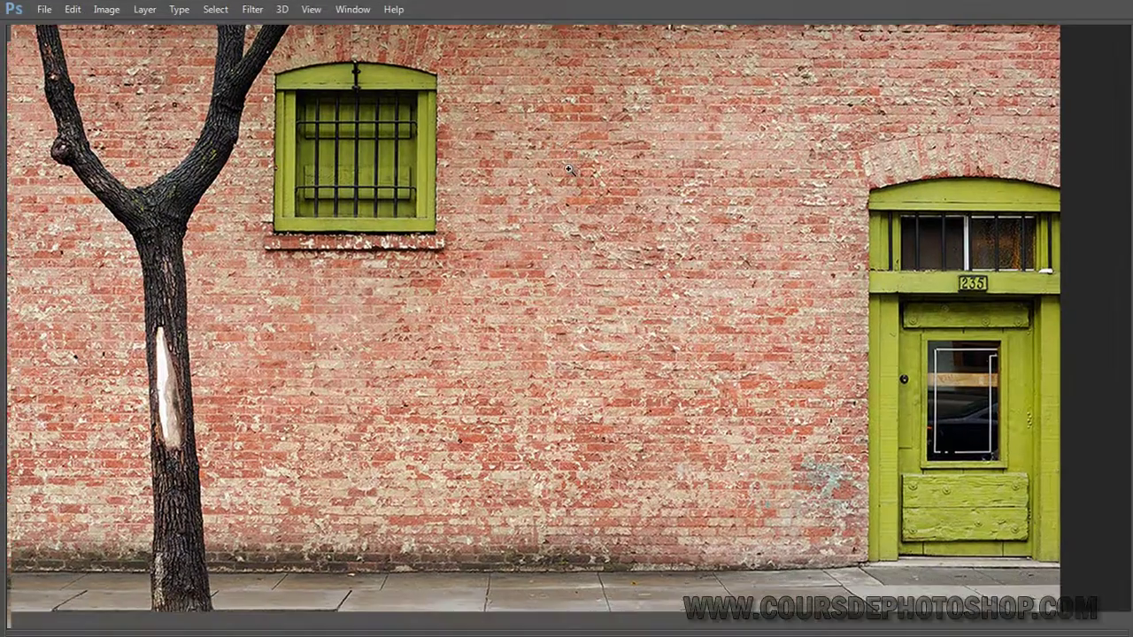
key(f)
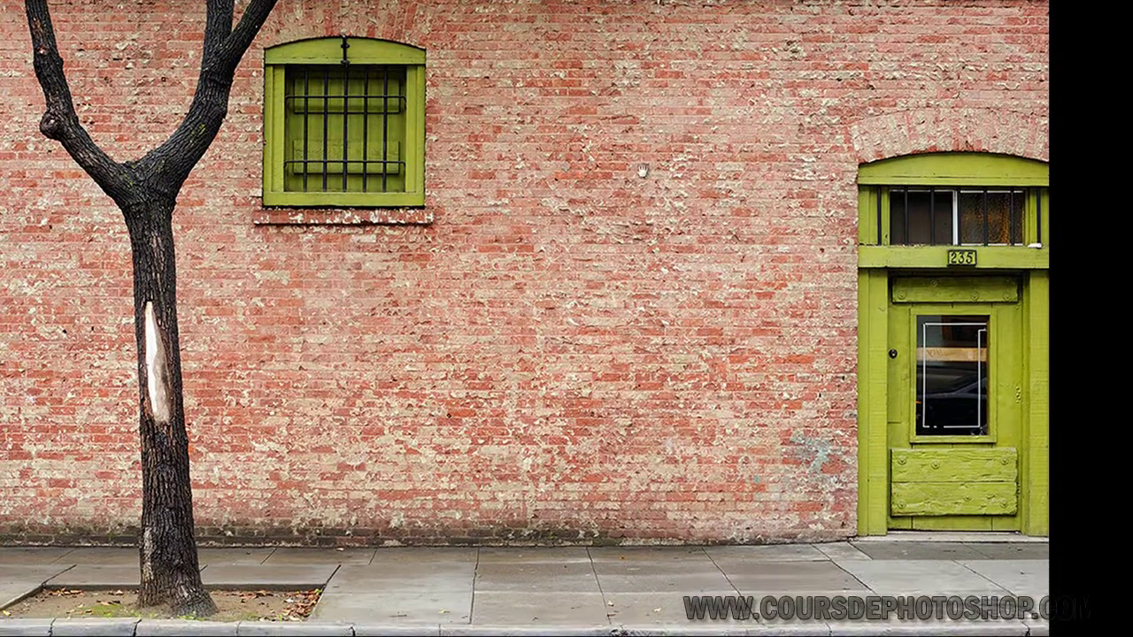
drag(640, 171, 766, 254)
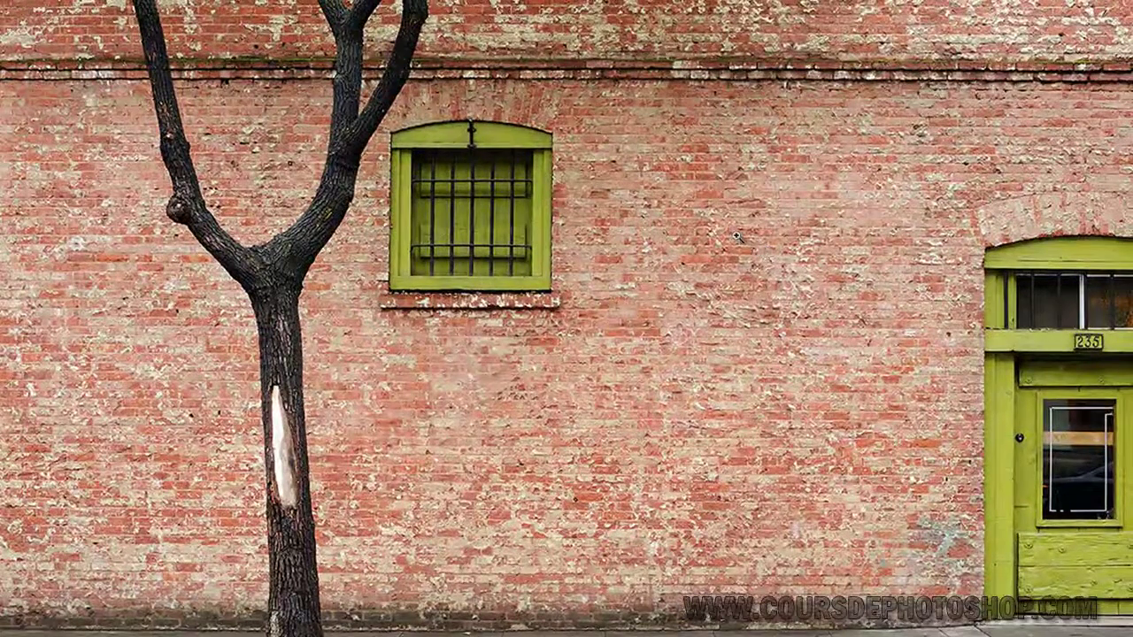
key(f)
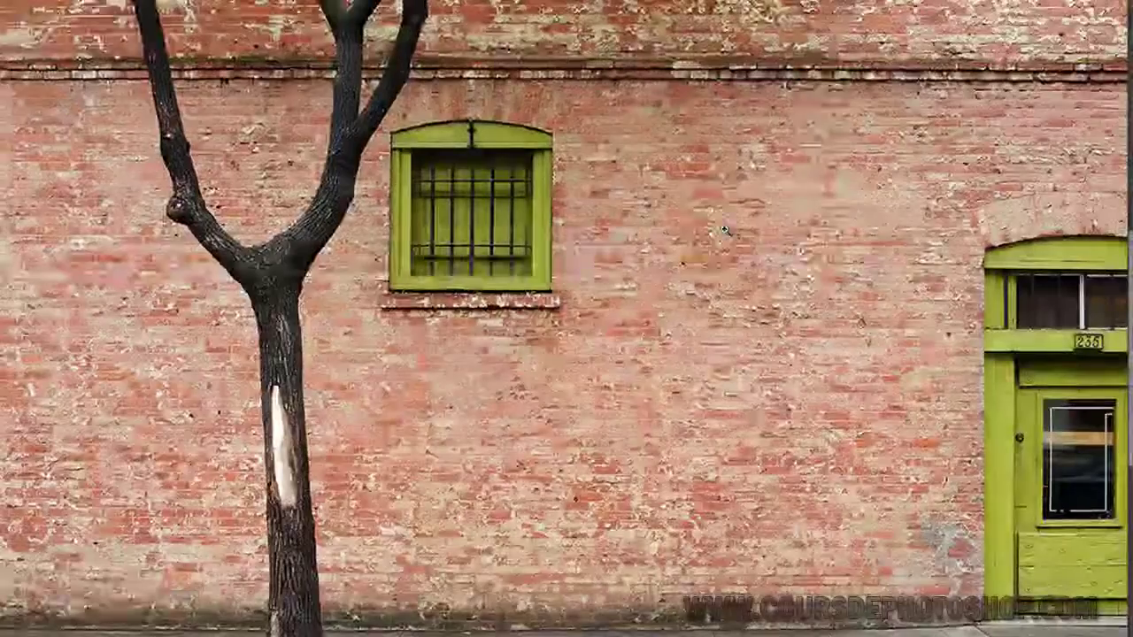
key(f)
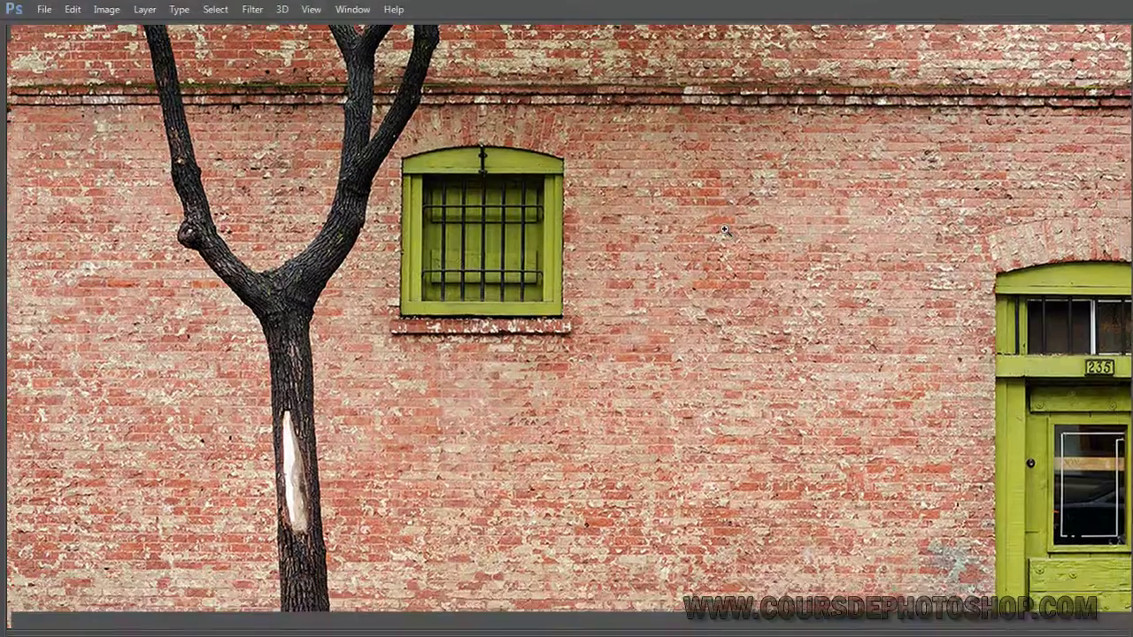
key(f)
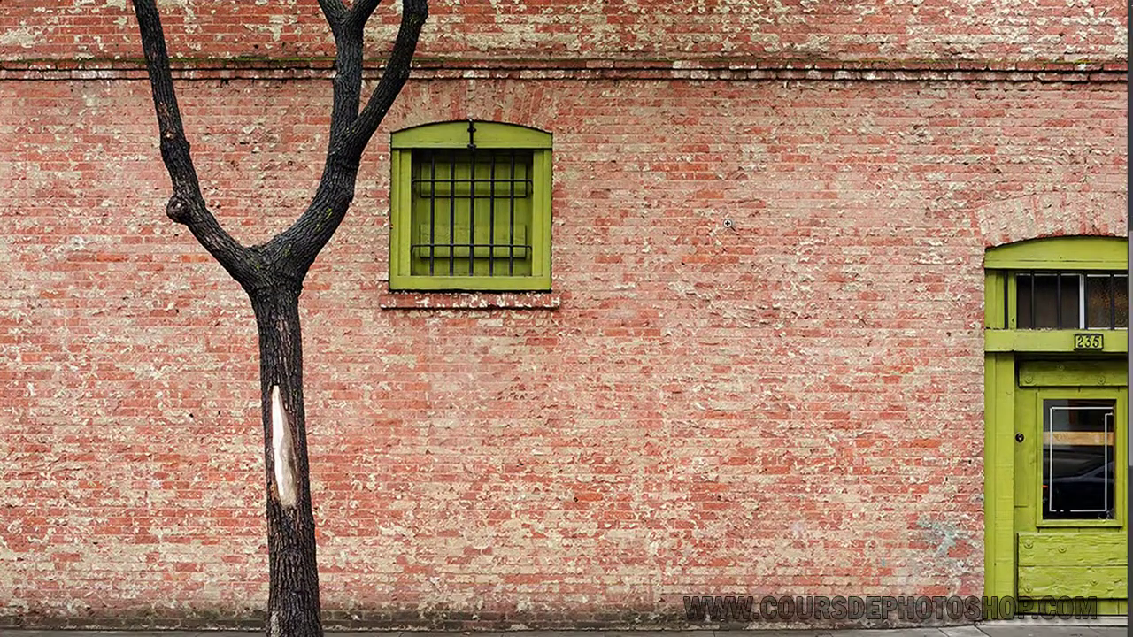
key(f)
key(Tab)
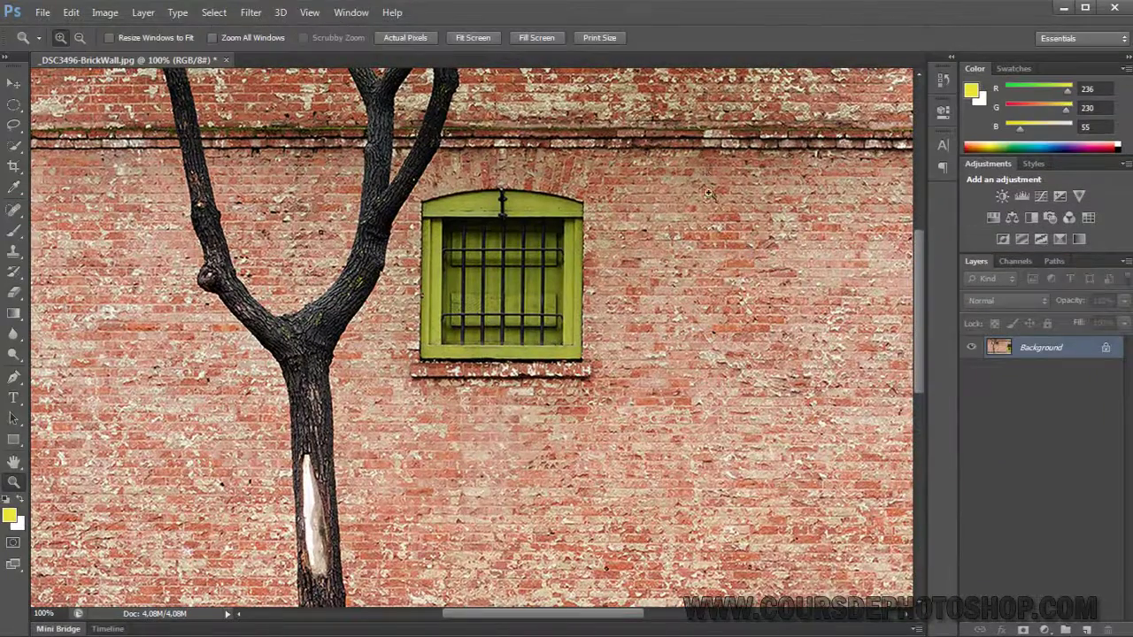
- Resample the photo to a width of 800 pixels with constrained proportions and review it at 100%
click(104, 12)
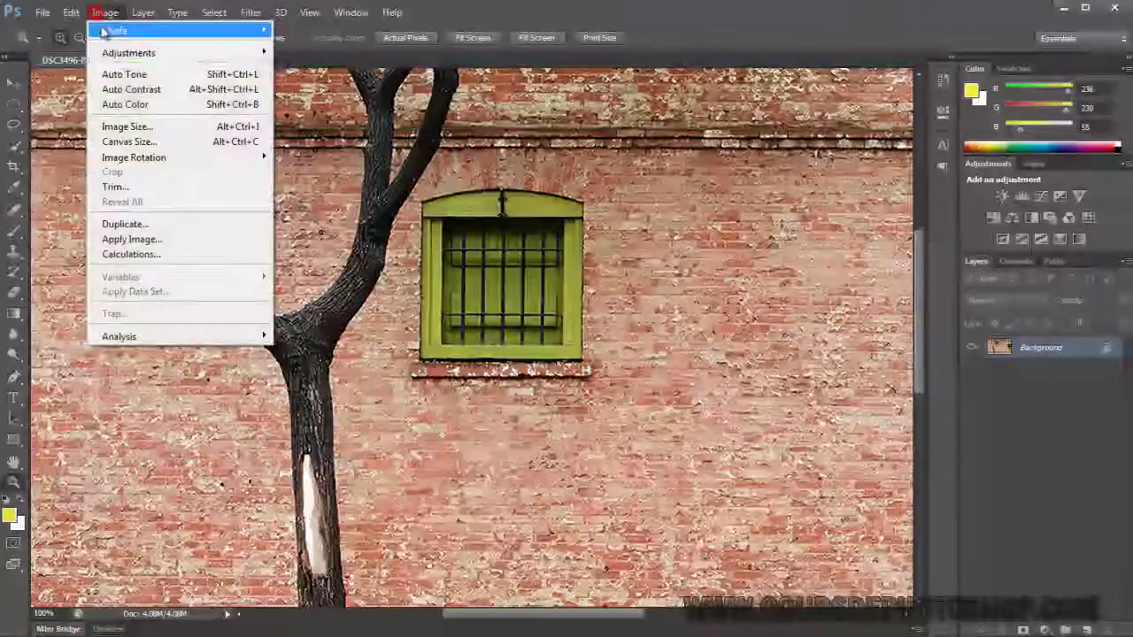
click(121, 127)
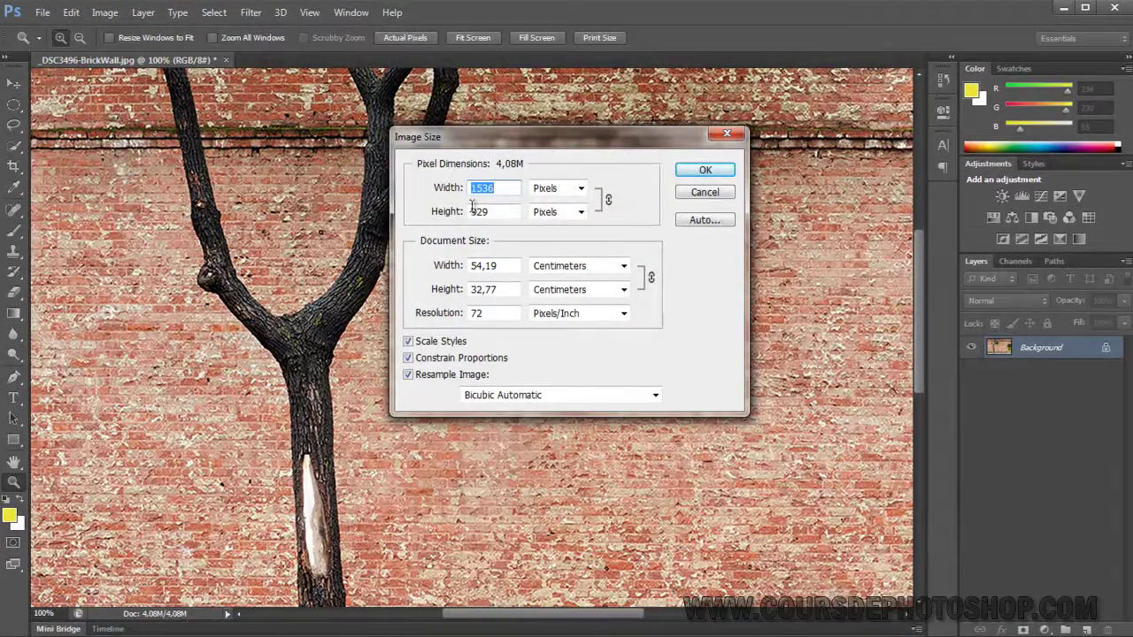
double_click(498, 188)
text(970)
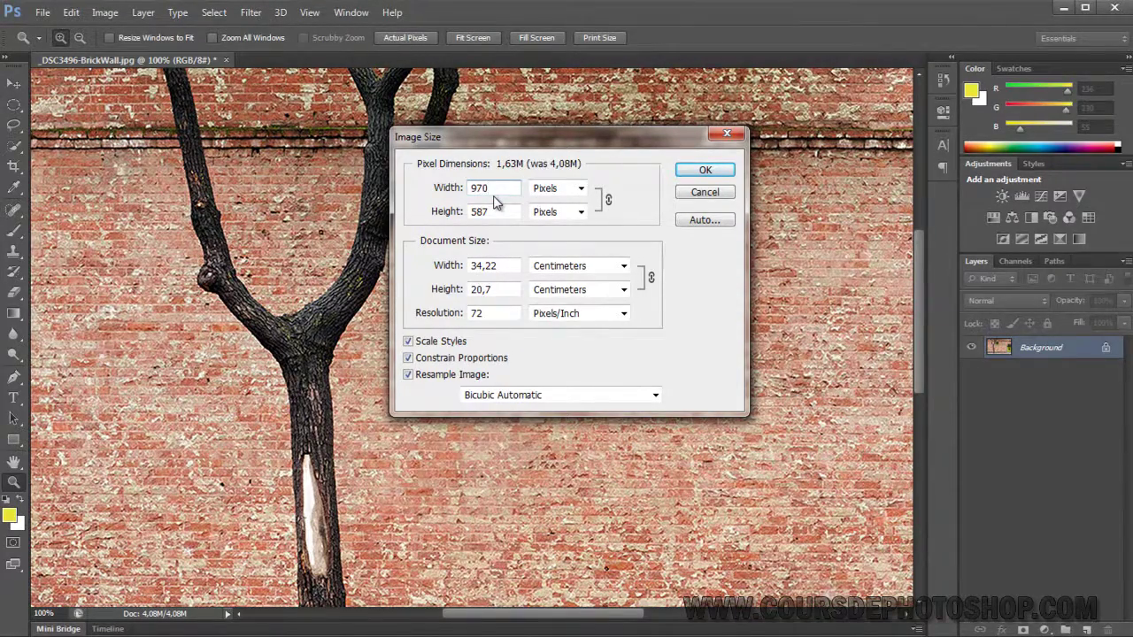
key(BackSpace)
key(BackSpace)
key(BackSpace)
text(800)
click(702, 174)
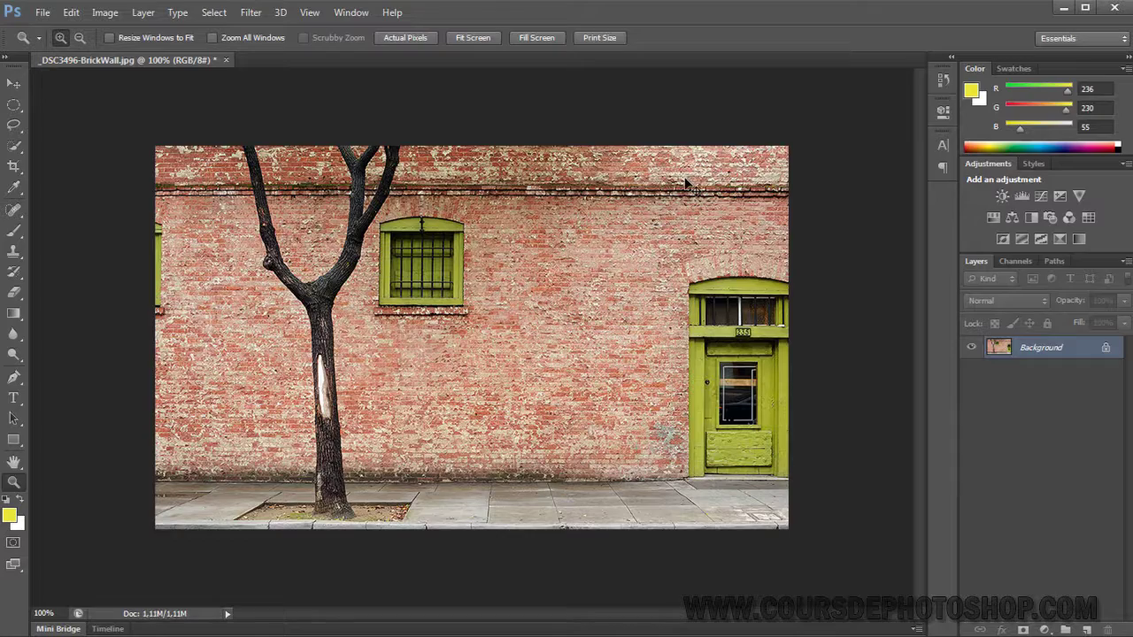
key(ctrl+0)
key(ctrl+1)
- Revert the photo to its state before the 800-pixel resize using the History
click(943, 80)
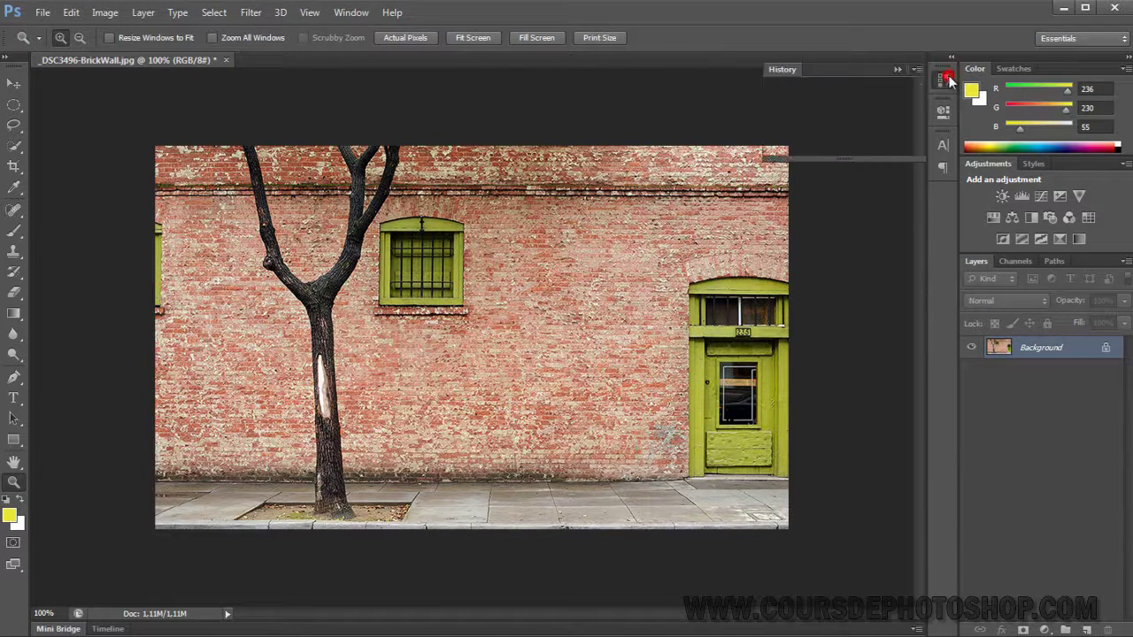
click(861, 88)
click(944, 80)
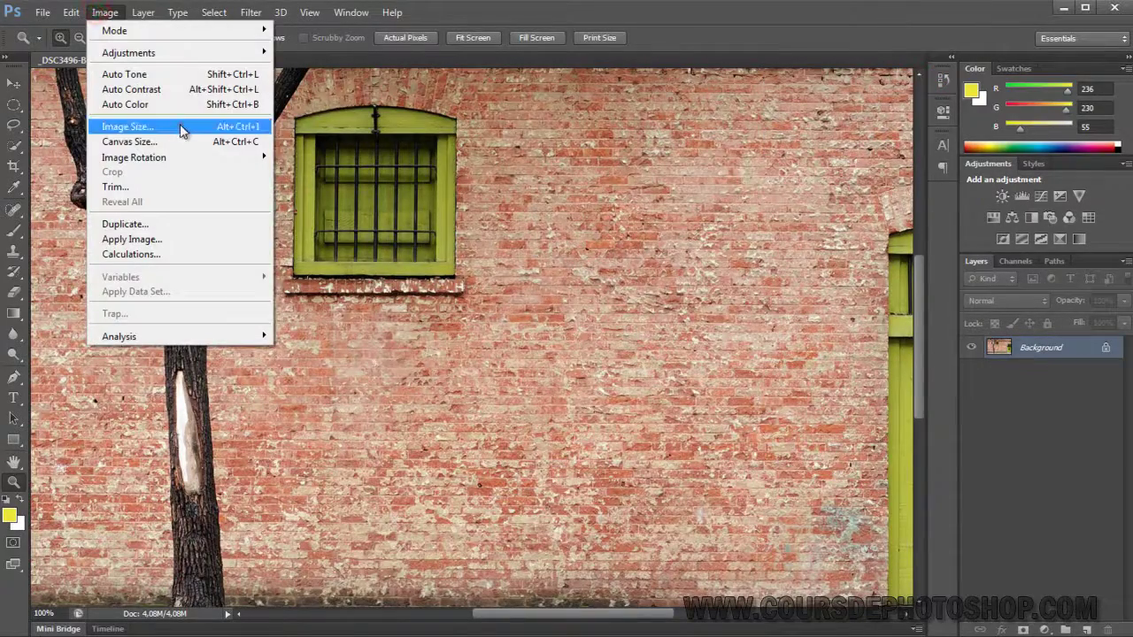
- Check the photo's pixel dimensions in the Image Size settings without changing them, and view the whole photo at 33.3%
click(181, 126)
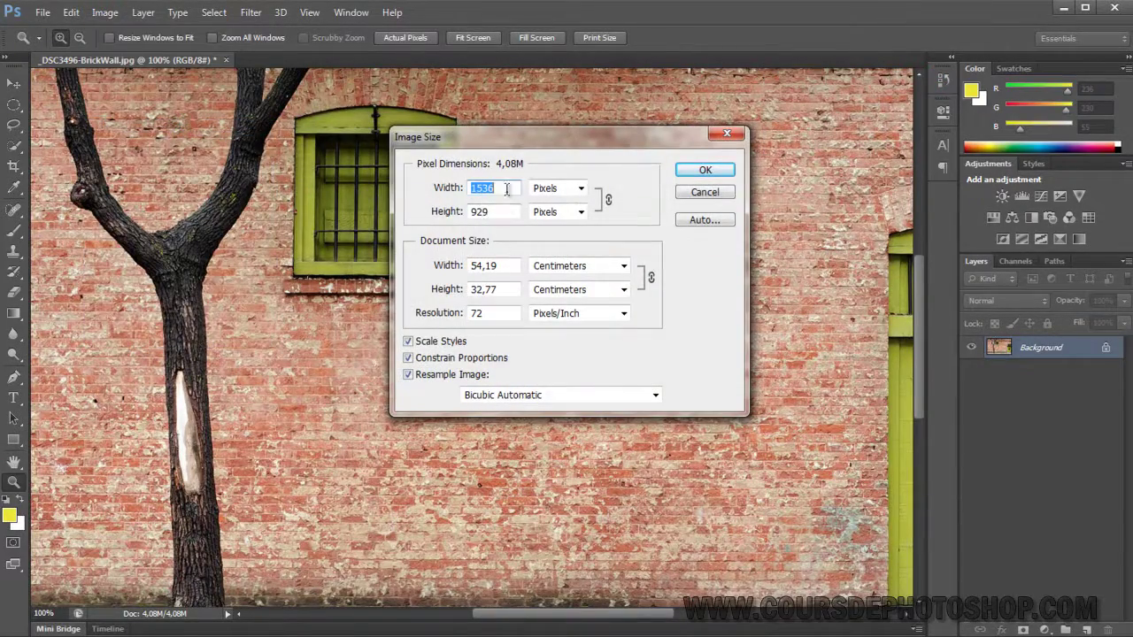
click(503, 189)
click(699, 192)
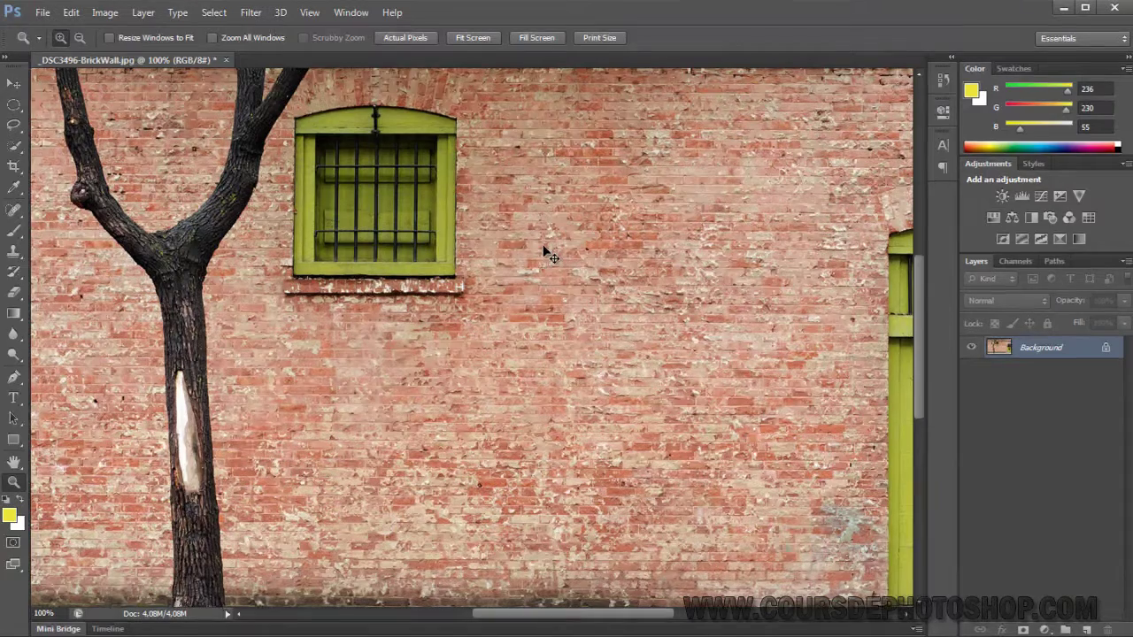
key(ctrl+minus)
key(ctrl+minus)
key(ctrl+minus)
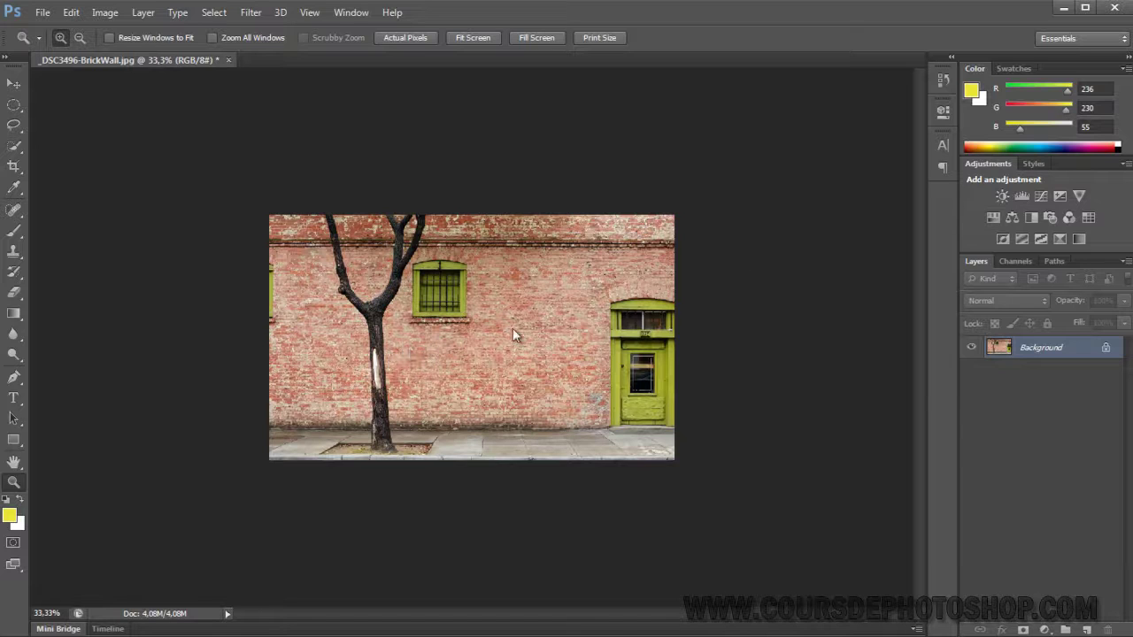
- Preview a web export of the photo at a width of 800 pixels, and cancel the export
key(ctrl+alt+shift+s)
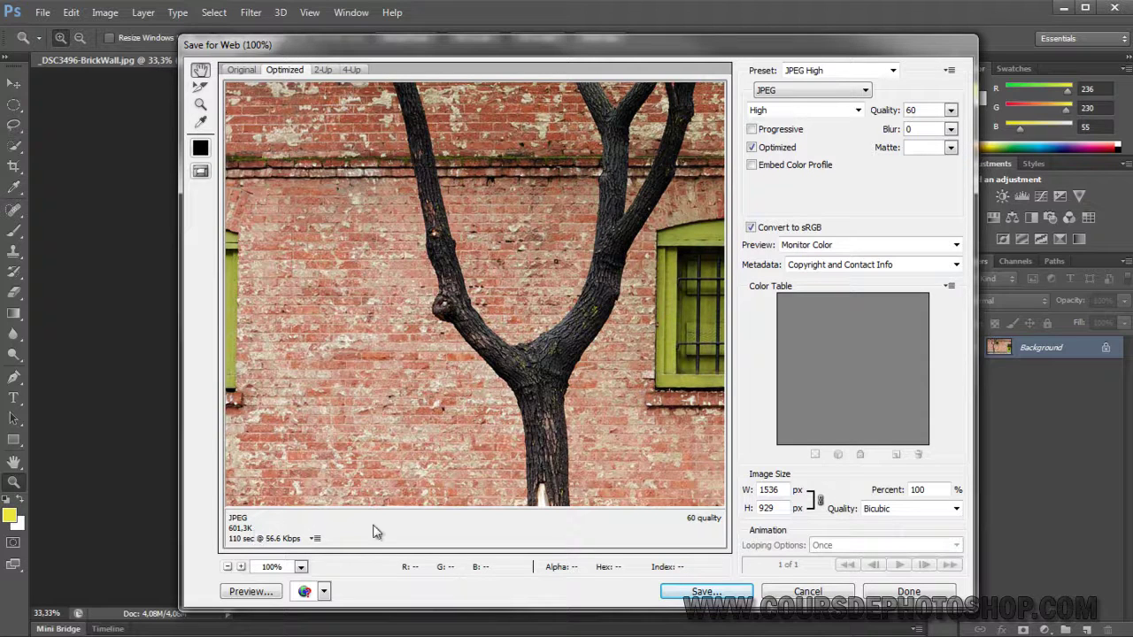
click(768, 489)
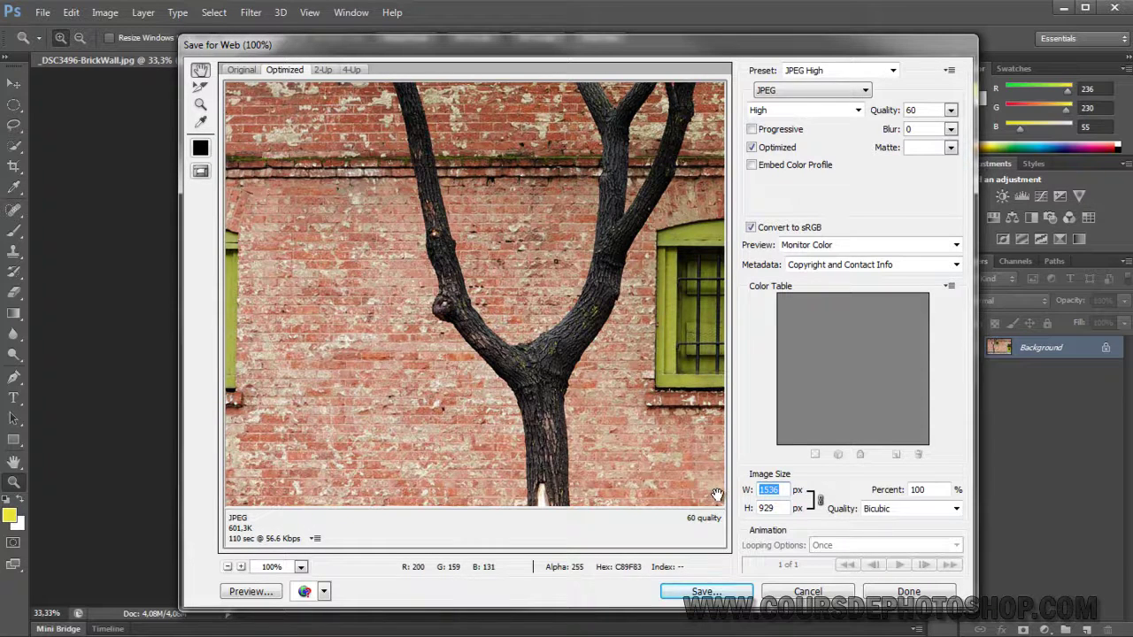
text(800)
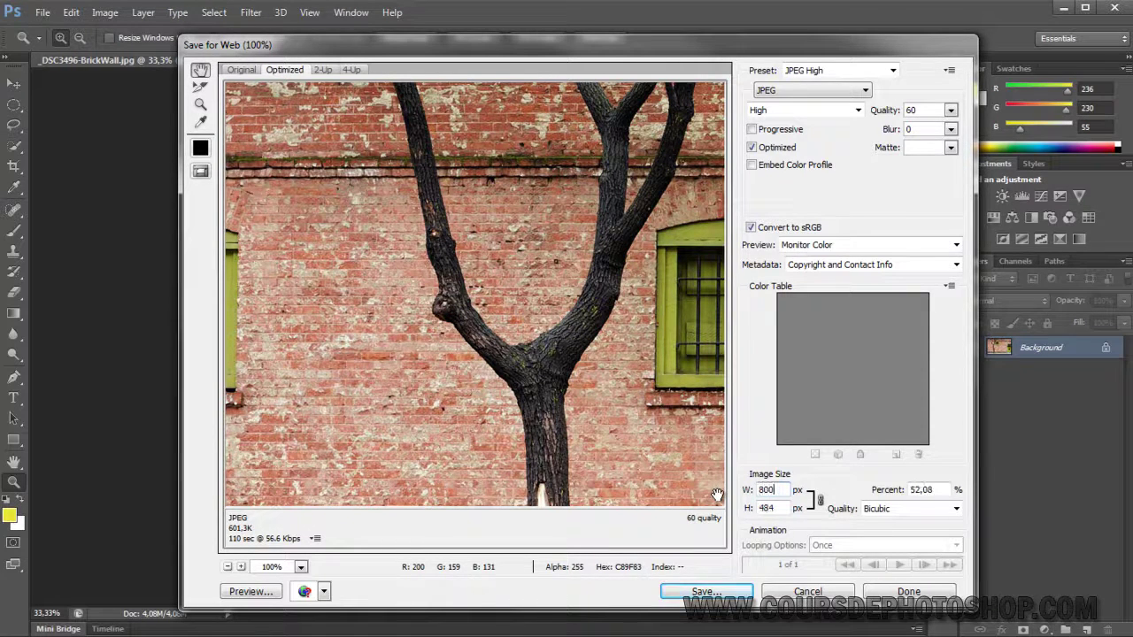
click(777, 508)
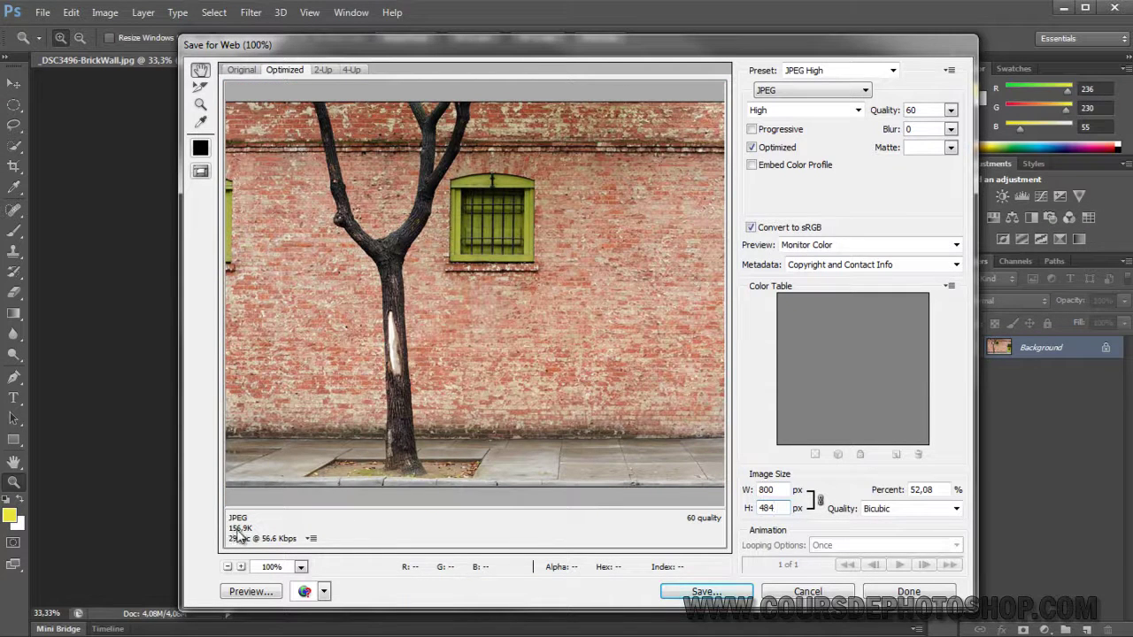
click(797, 590)
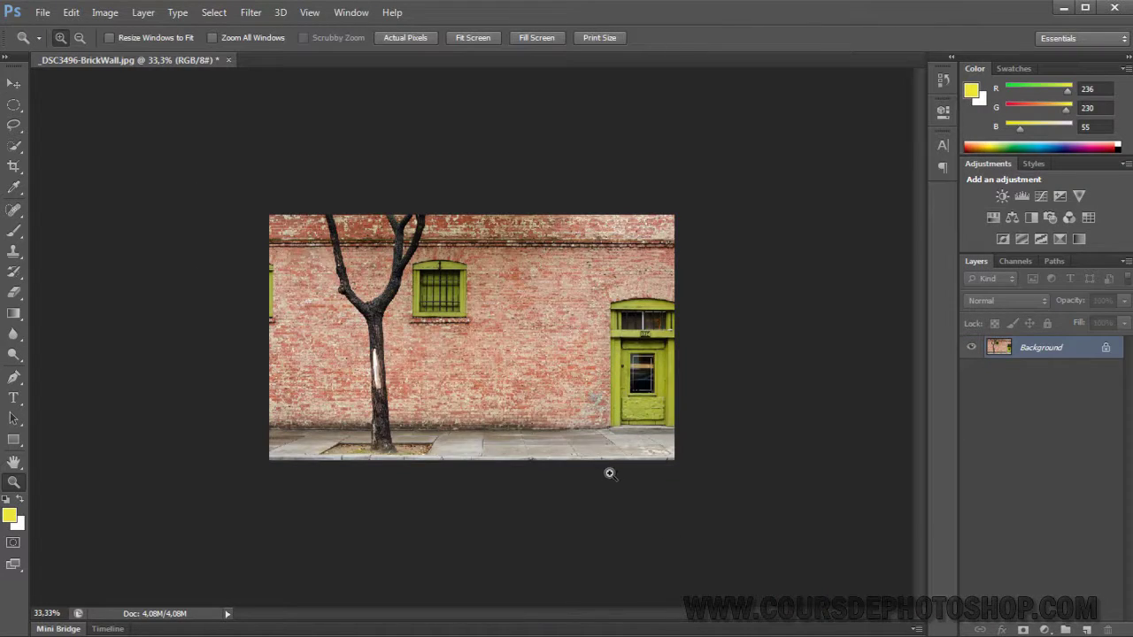
key(ctrl+1)
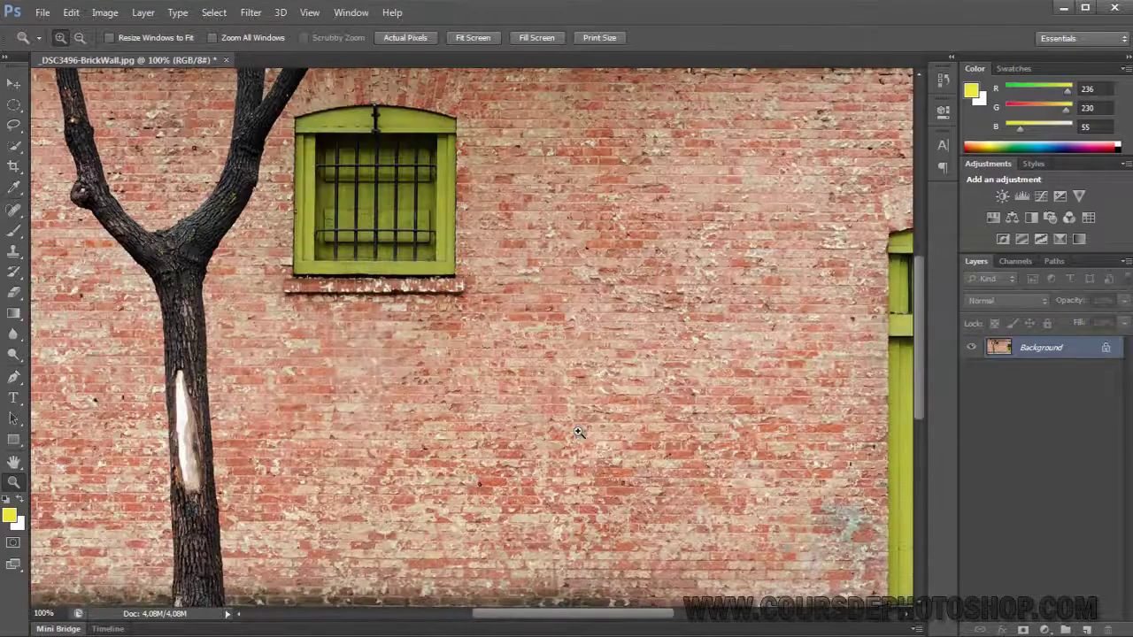